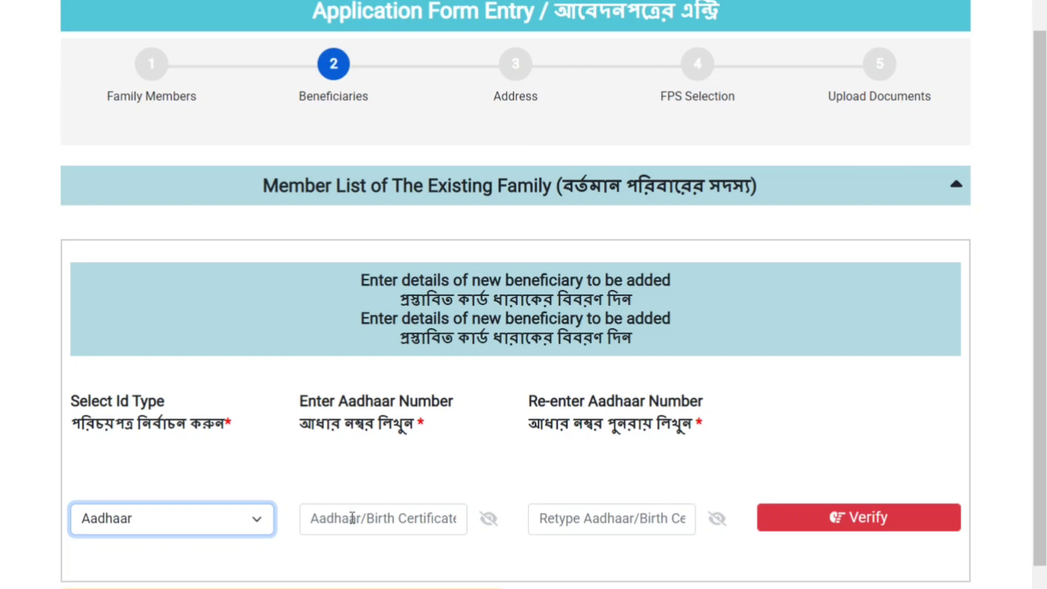
Choose Aadhaar as the ID type, enter the new beneficiary's Aadhaar number in both number fields and submit it for verification
left_click(233, 528)
left_click(247, 525)
left_click(379, 517)
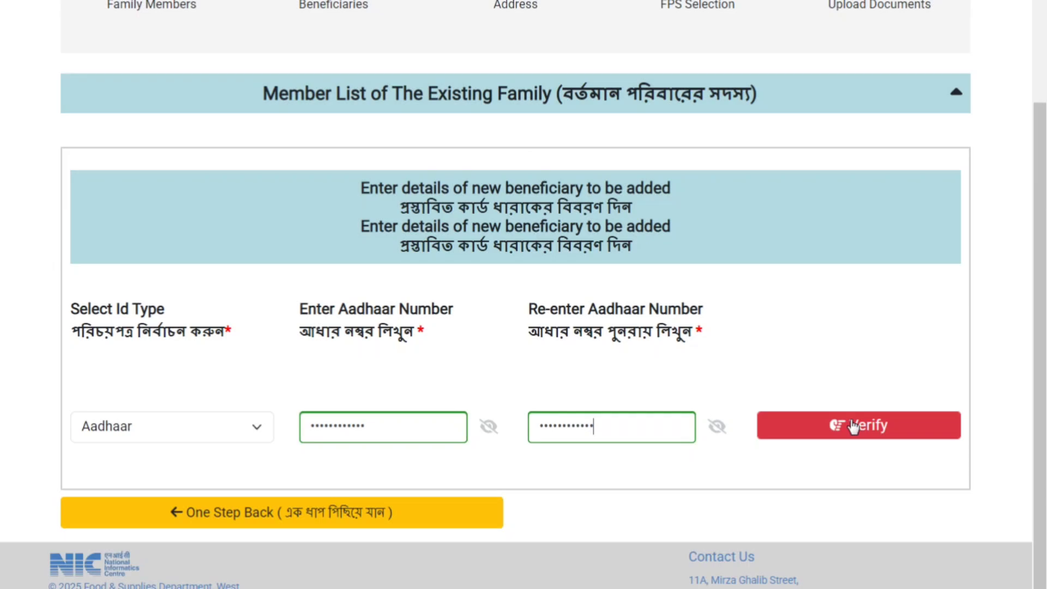
left_click(853, 427)
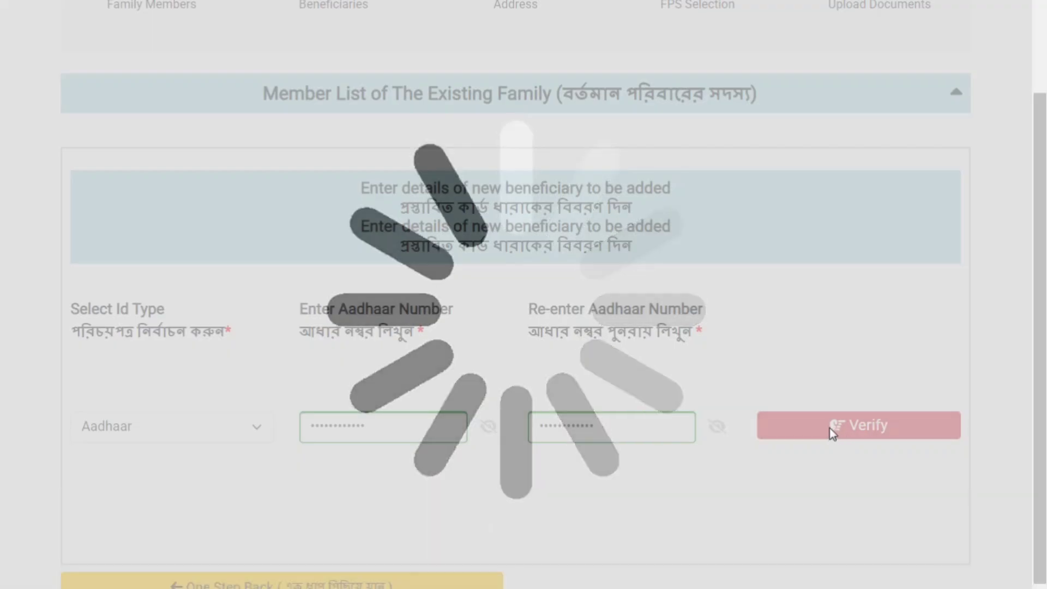
Enter the six-digit OTP and submit it for Aadhaar authentication
scroll(732, 327, "down", 1)
scroll(732, 322, "down", 1)
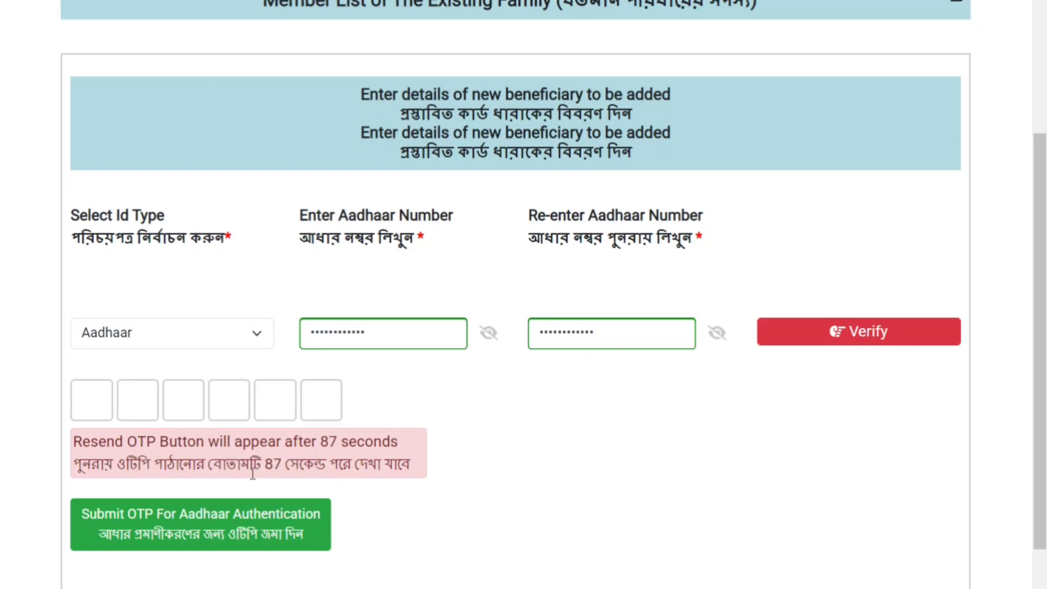
left_click(96, 409)
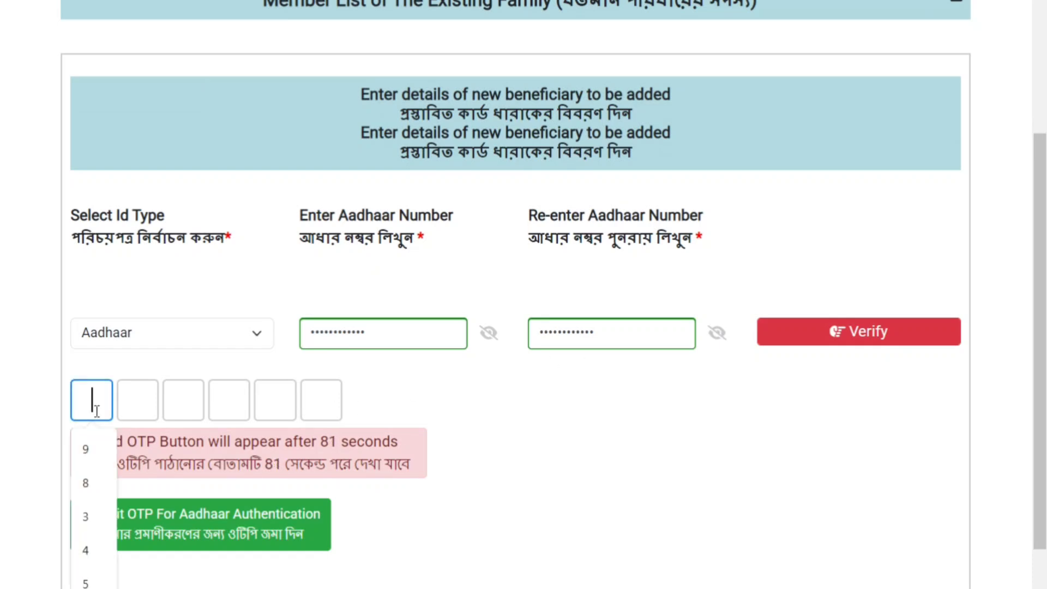
left_click(511, 417)
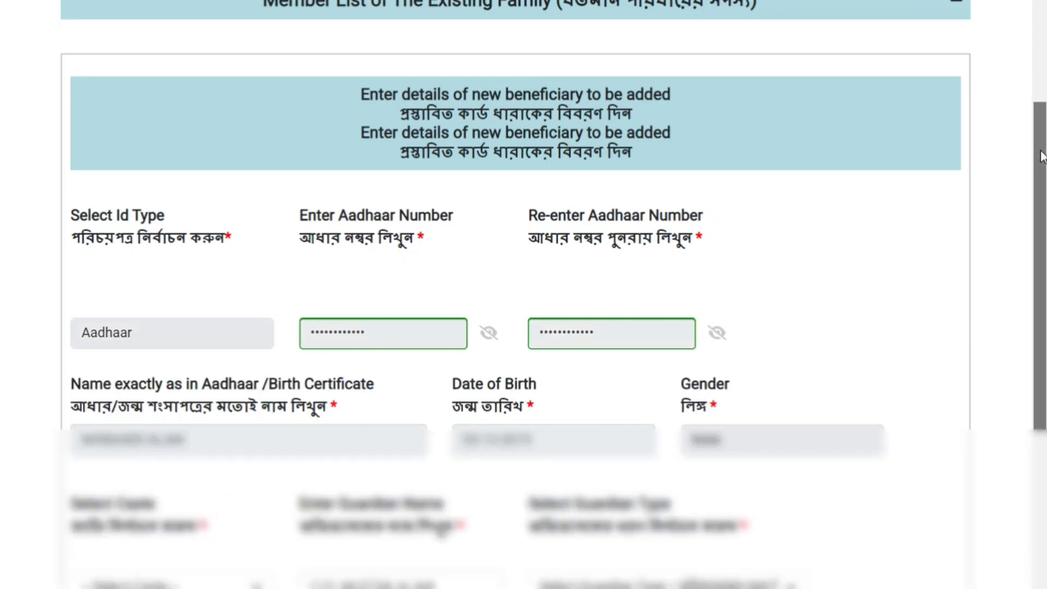
Set the new beneficiary's caste to General
left_click_drag(1040, 156, 1040, 207)
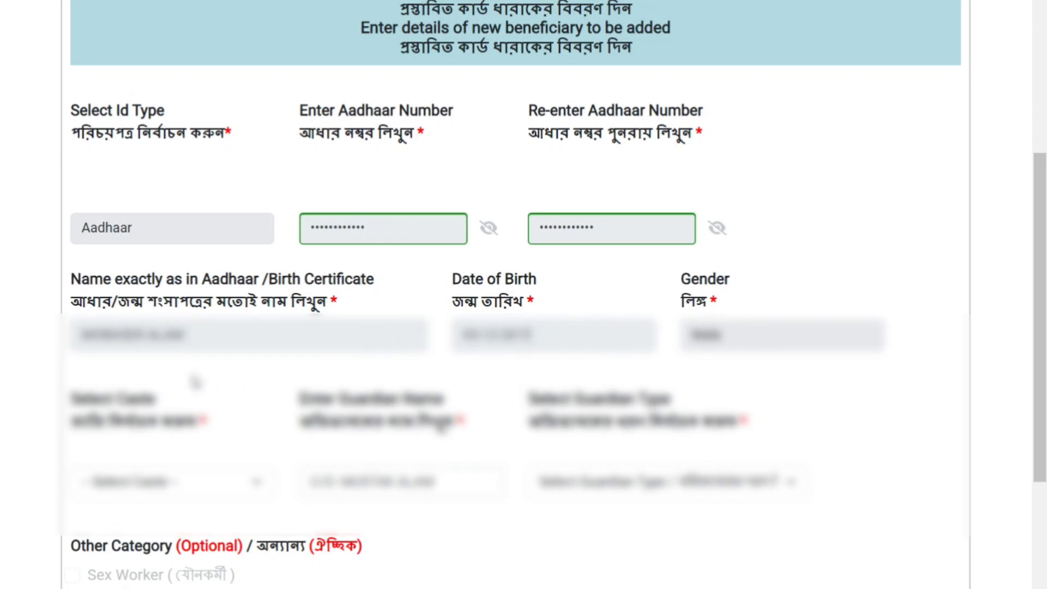
left_click(251, 482)
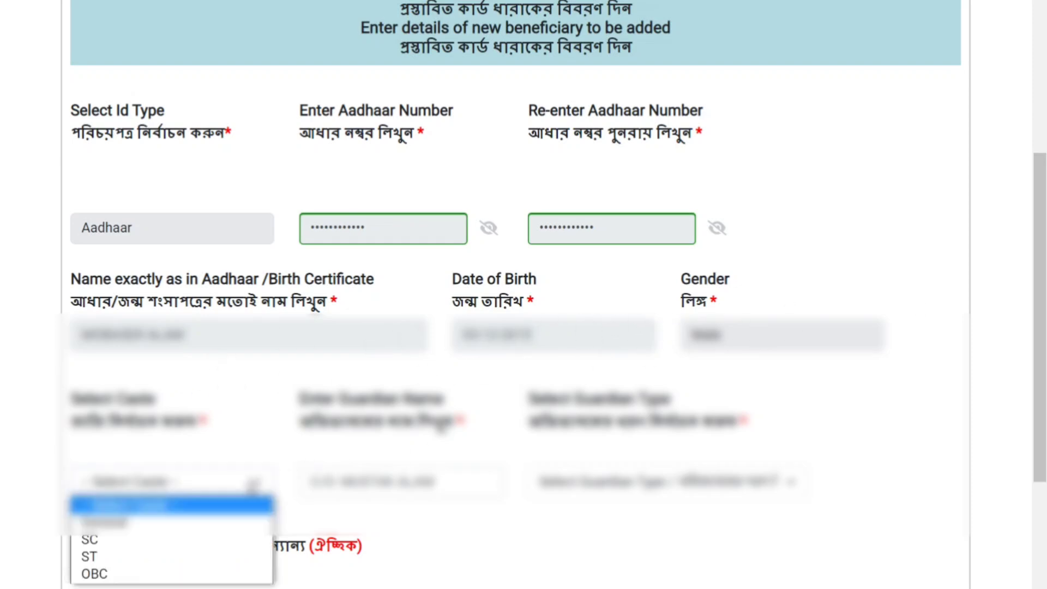
left_click(158, 521)
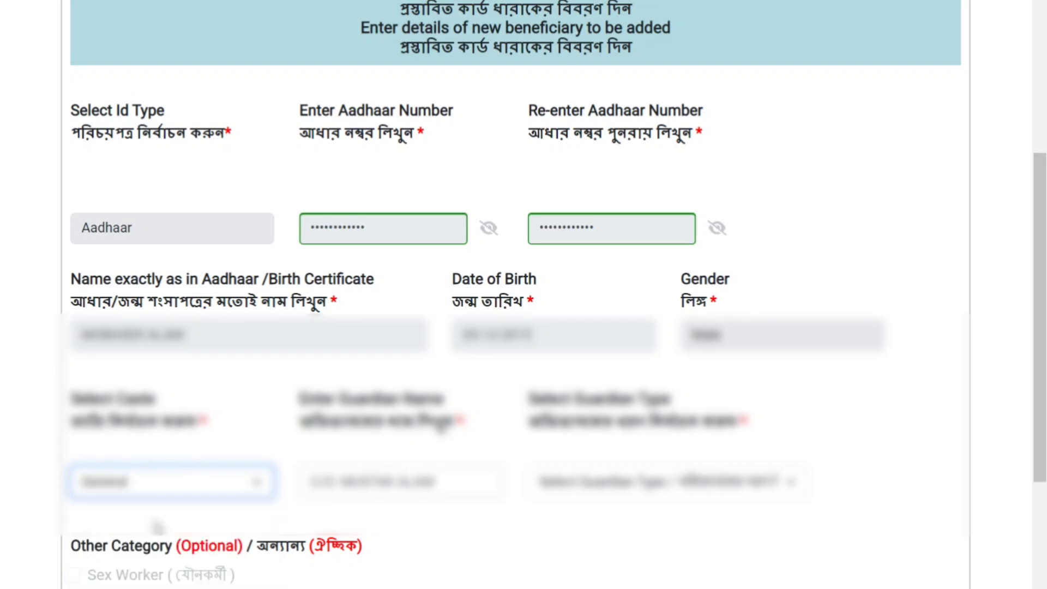
left_click(251, 495)
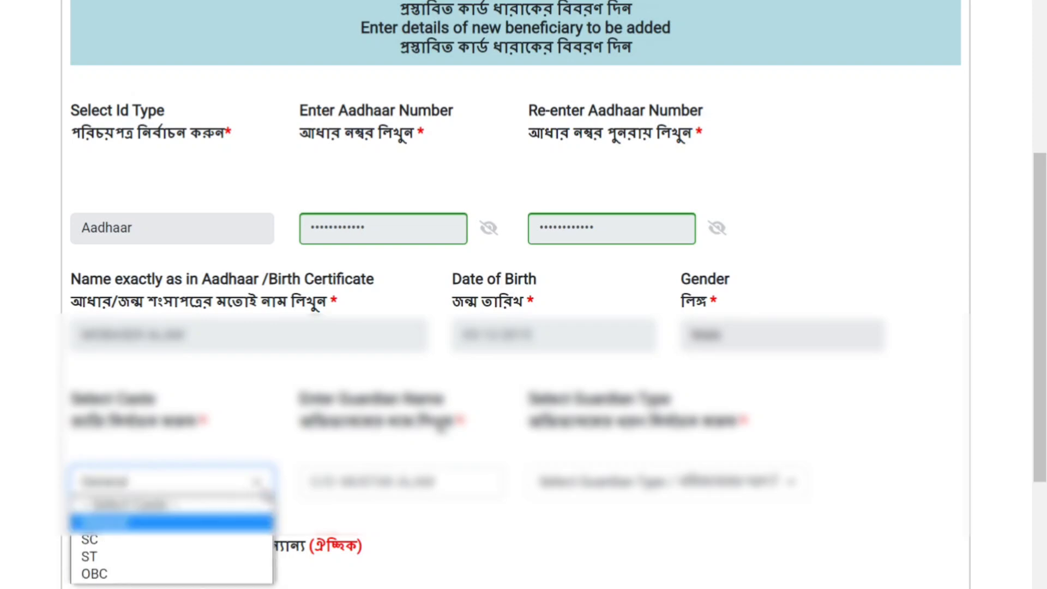
left_click(288, 500)
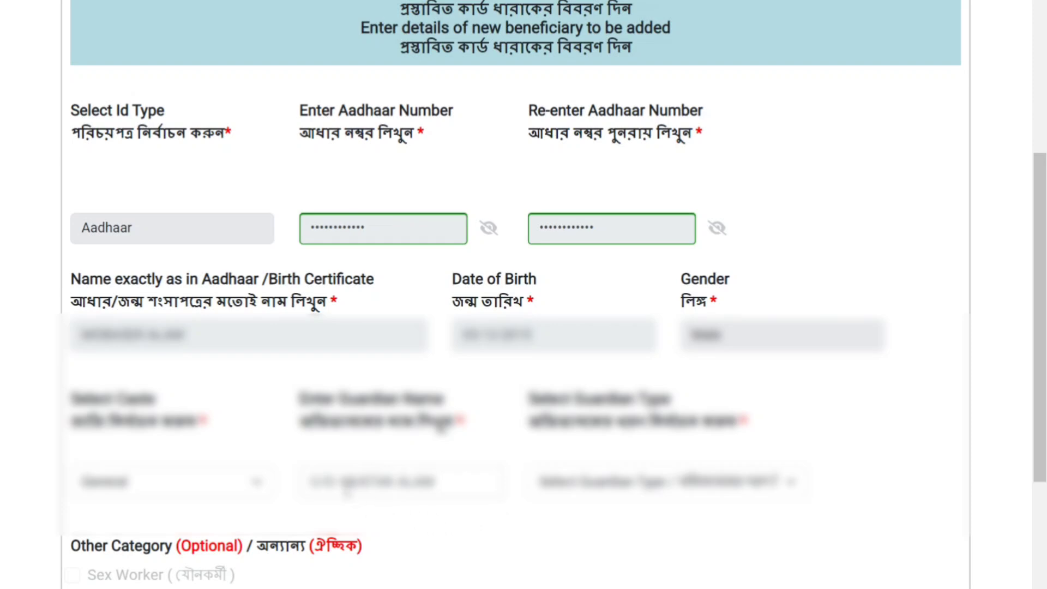
Delete the prefix in front of the guardian's name so that only the name is left
left_click(792, 99)
left_click(330, 480)
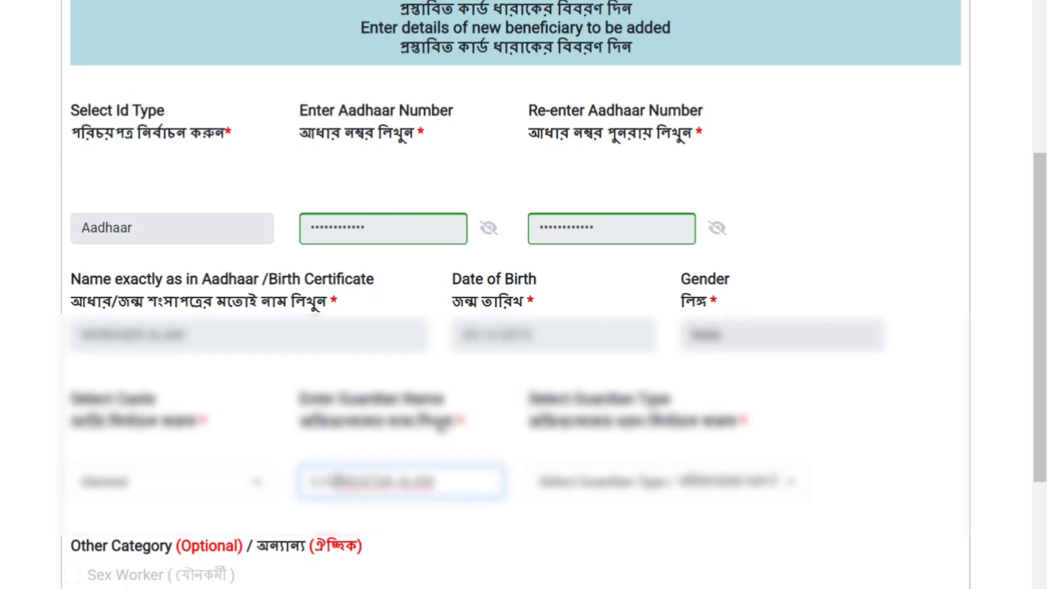
key("BackSpace")
key("BackSpace")
key("BackSpace")
key("BackSpace")
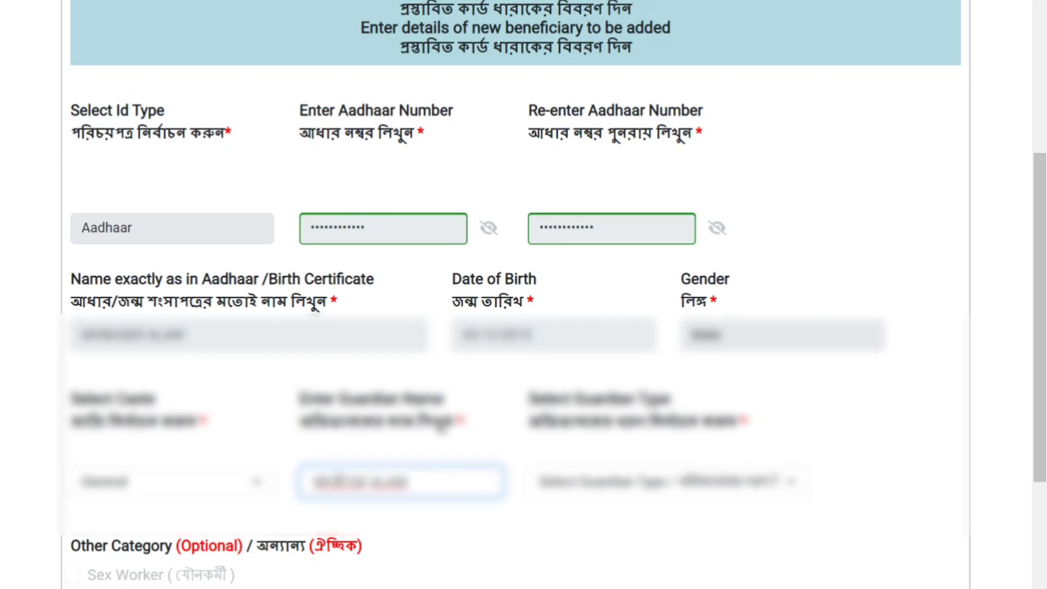
left_click(455, 532)
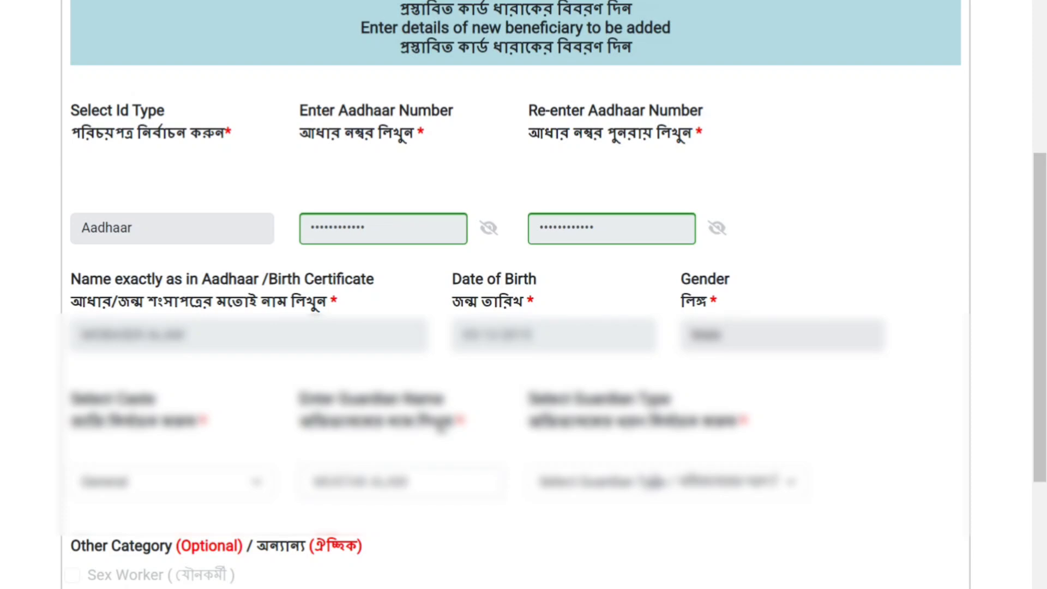
Set the guardian type to Father and add the beneficiary to the application
left_click(651, 486)
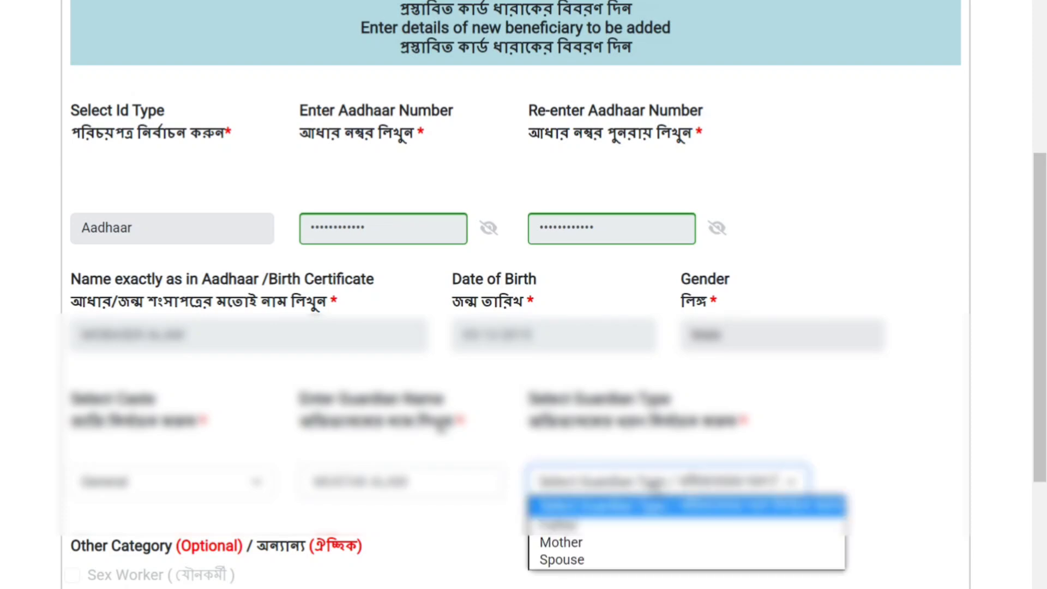
left_click(586, 533)
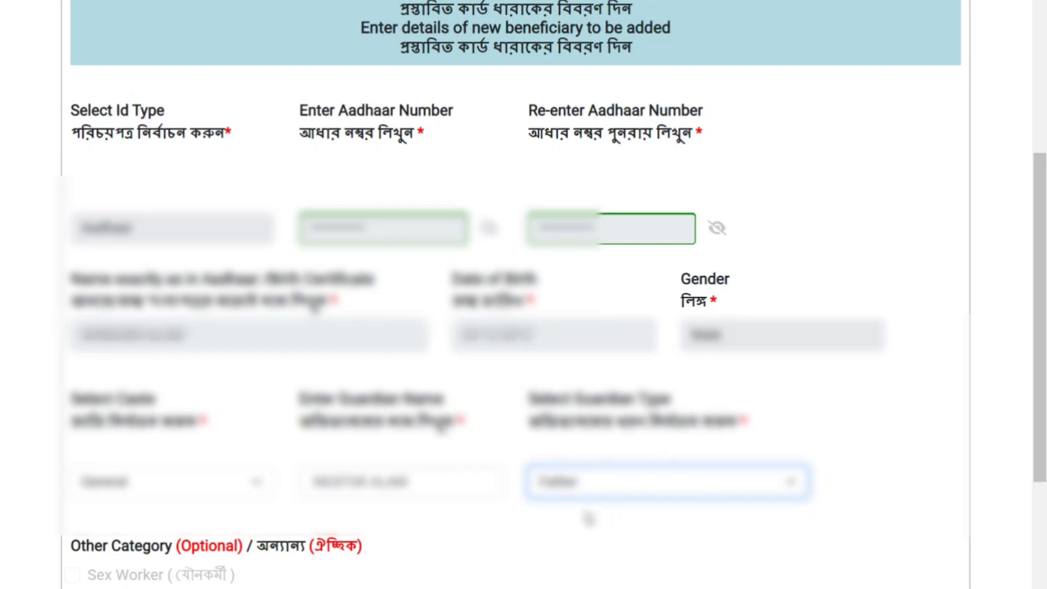
scroll(589, 515, "down", 2)
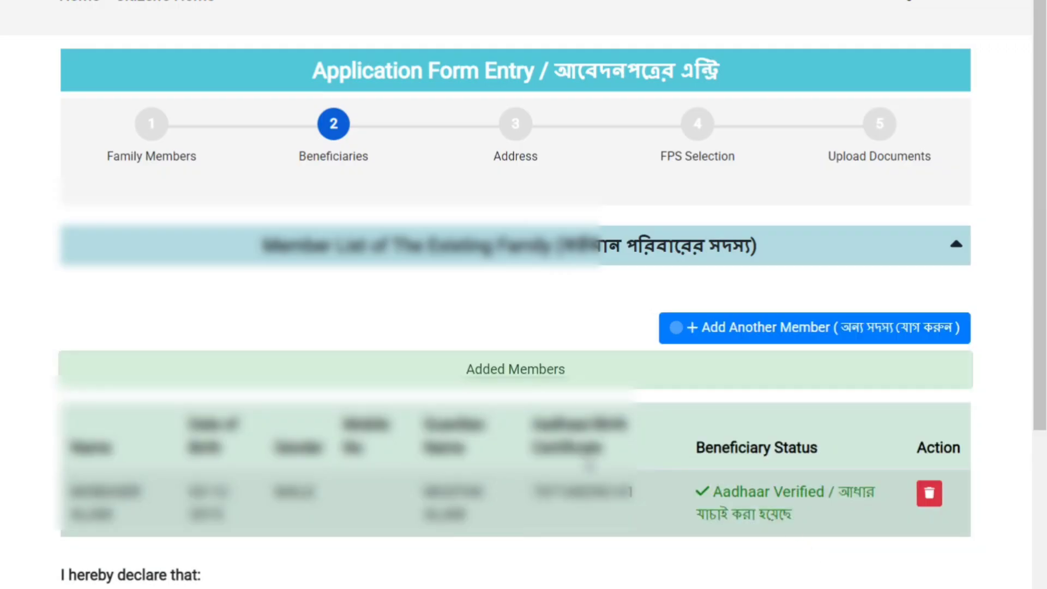
Accept both declarations below the added members and confirm proceeding to the Address stage
scroll(1040, 114, "down", 2)
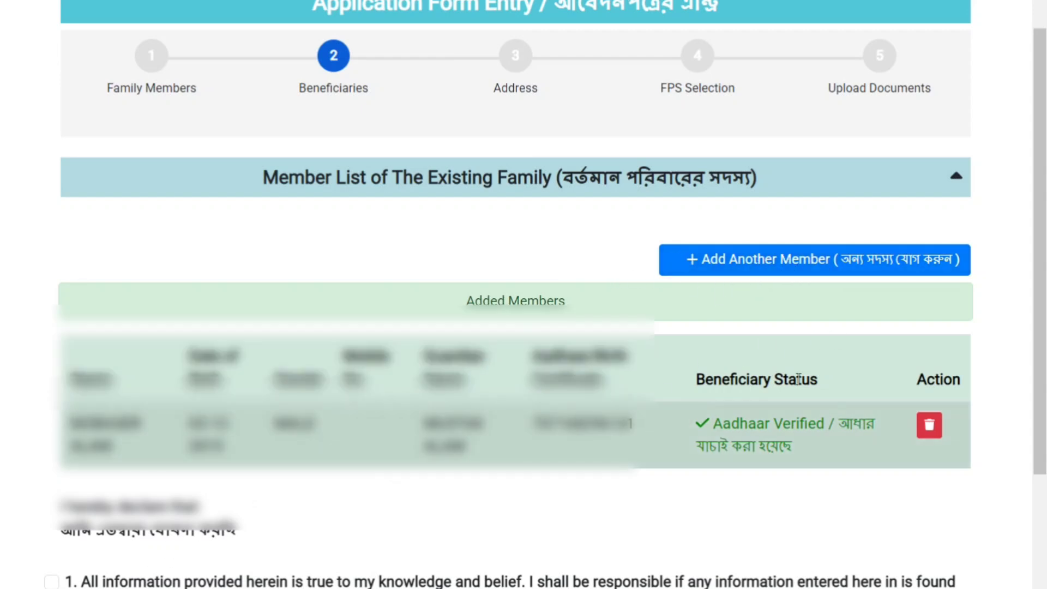
scroll(1041, 163, "down", 1)
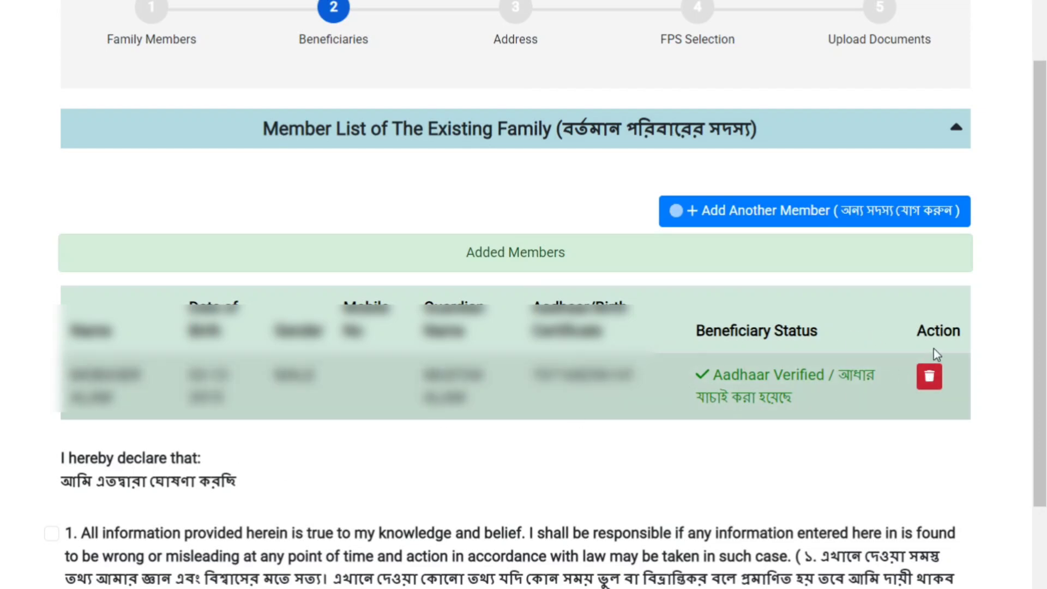
scroll(446, 414, "down", 3)
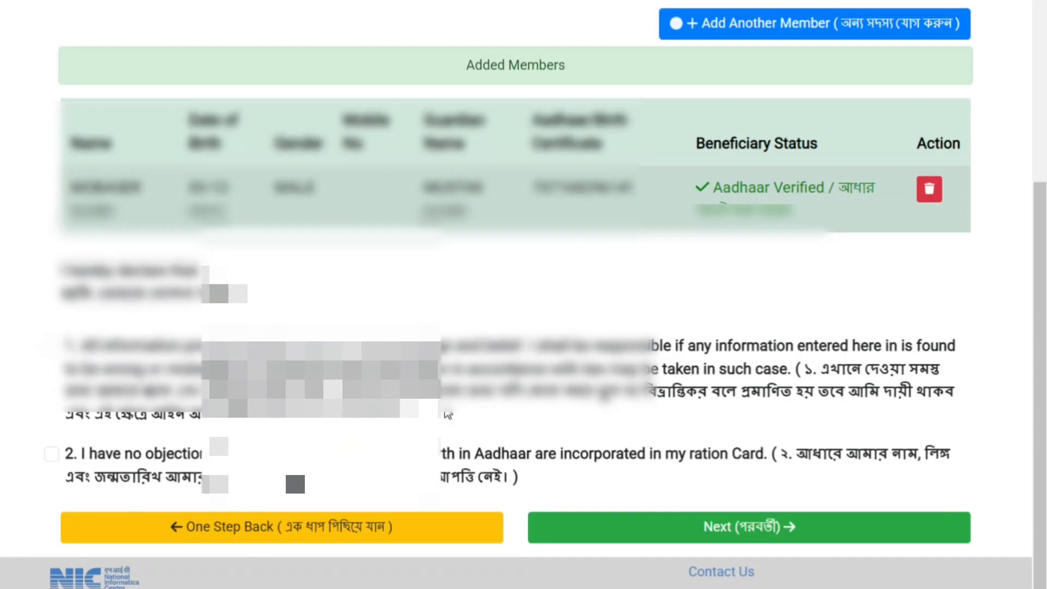
scroll(446, 414, "up", 2)
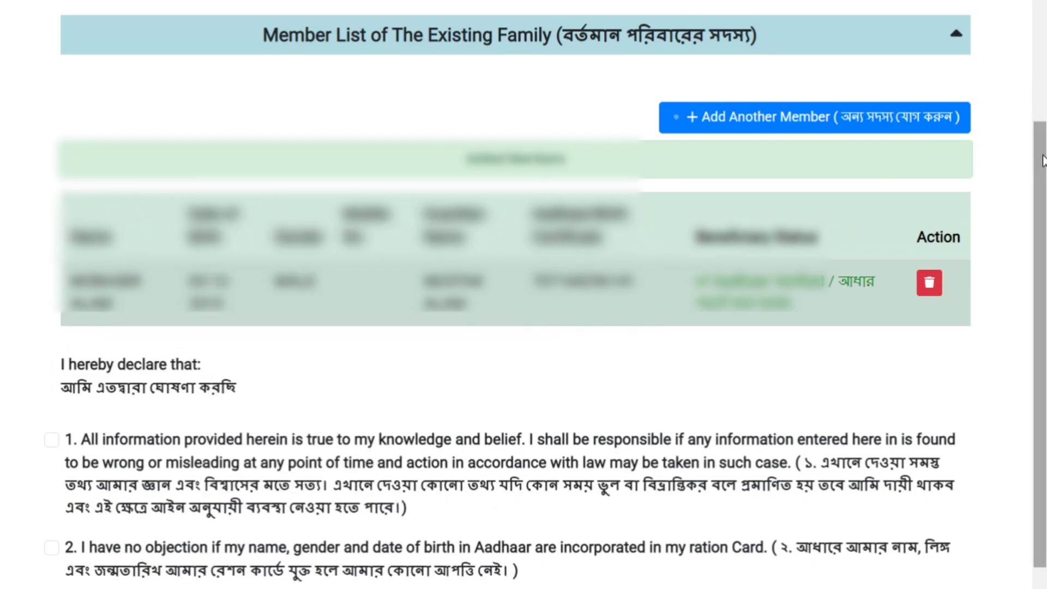
left_click_drag(1043, 161, 1043, 196)
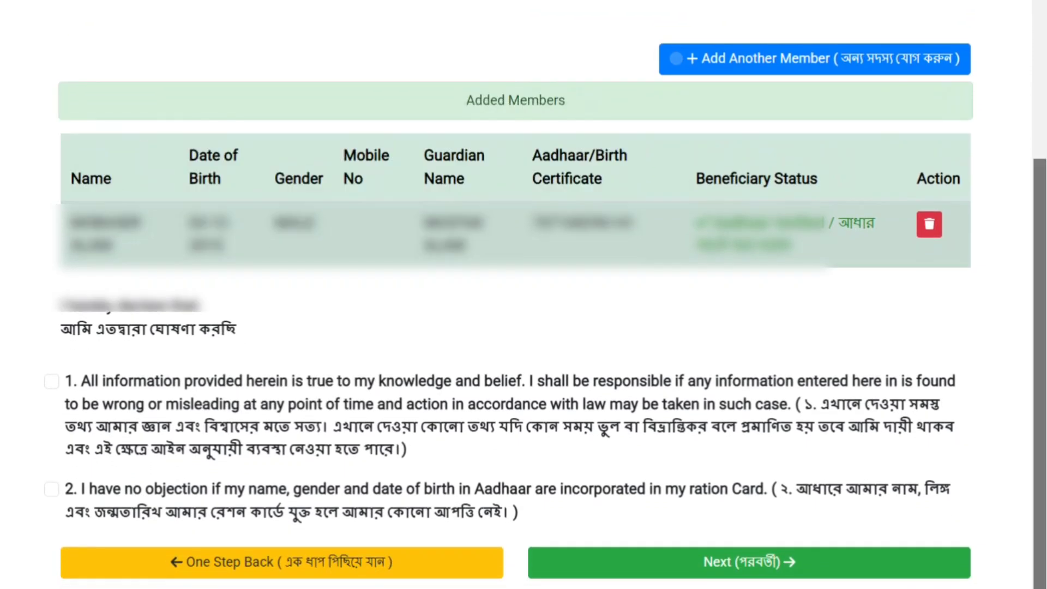
left_click(52, 380)
left_click(51, 489)
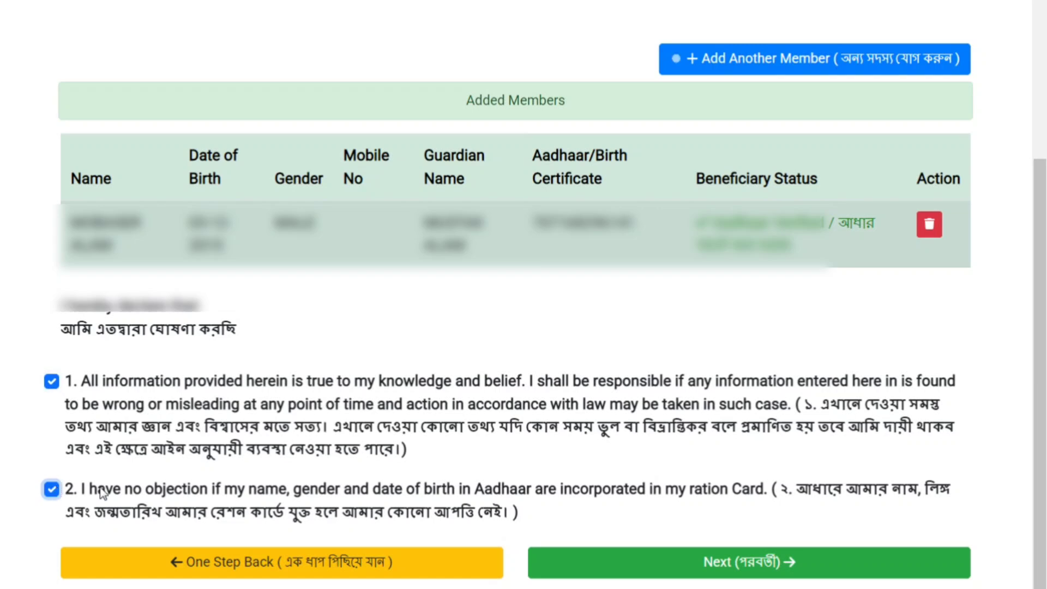
left_click(734, 559)
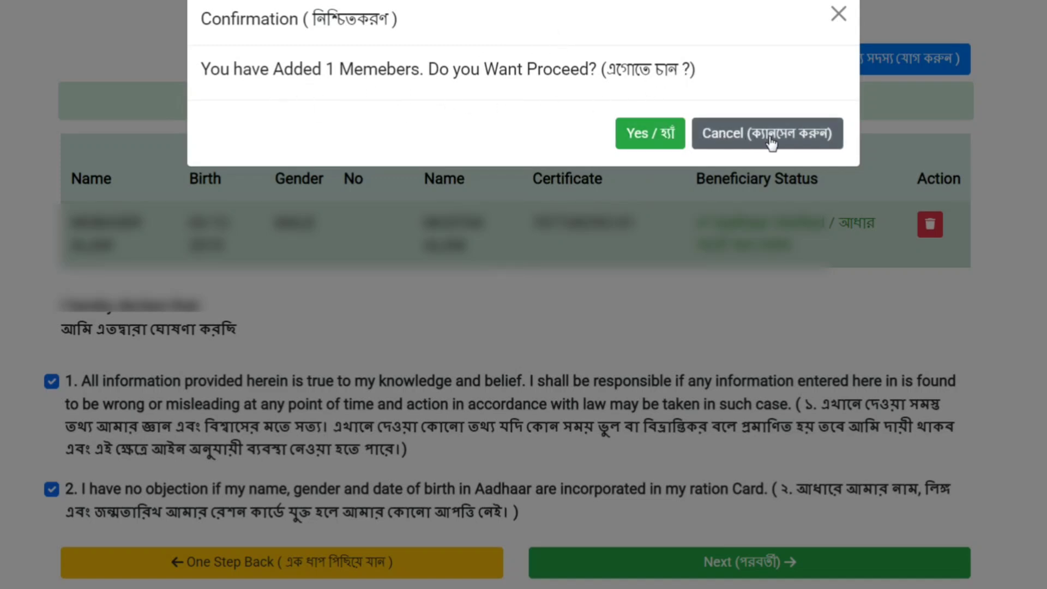
left_click(647, 134)
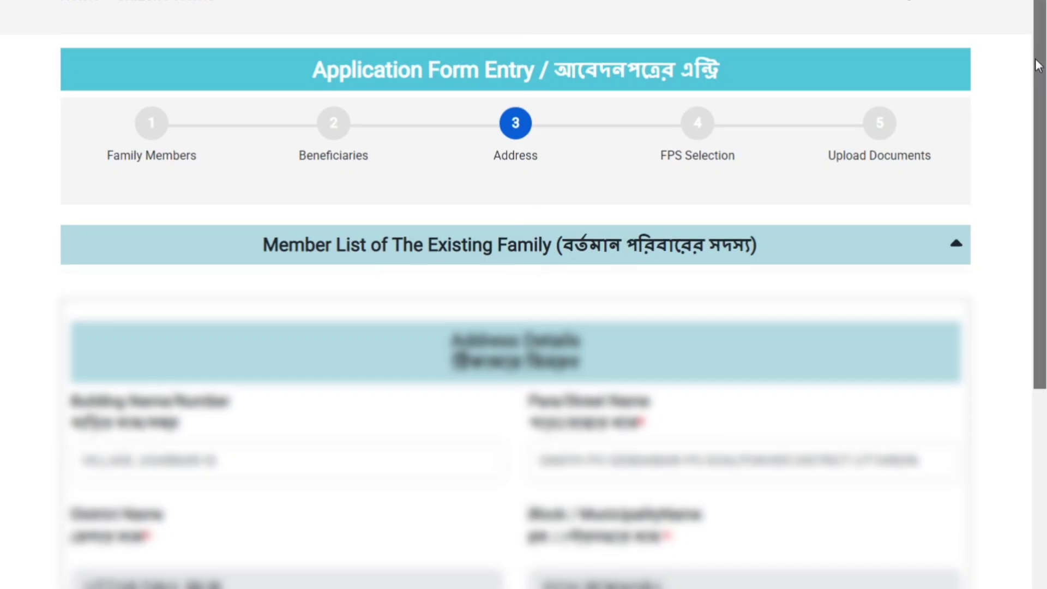
Replace the building name/number in the address details with the previously saved village entry
left_click_drag(1034, 62, 1044, 148)
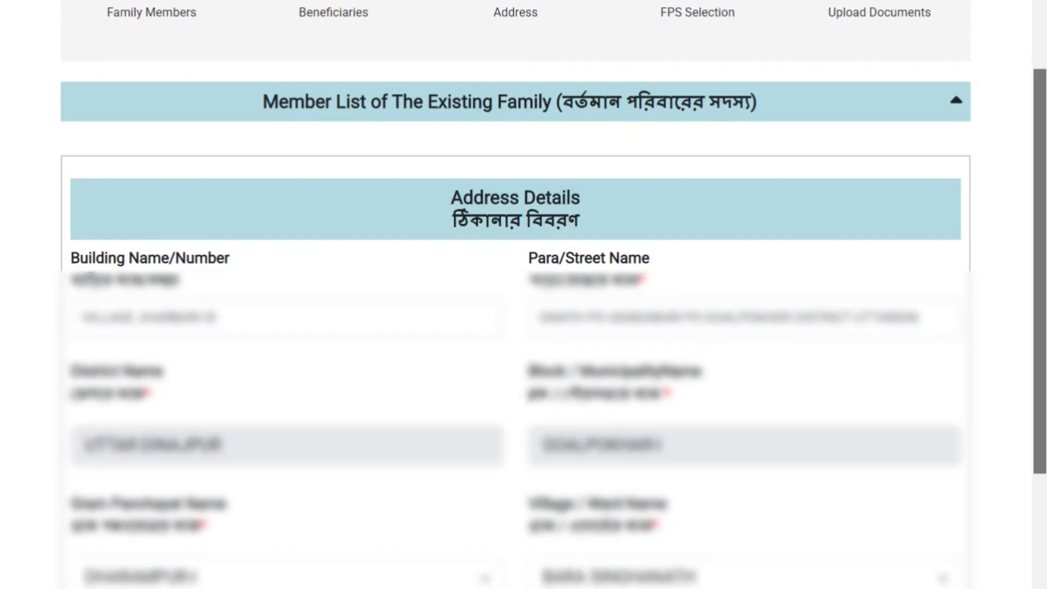
scroll(515, 294, "up", 1)
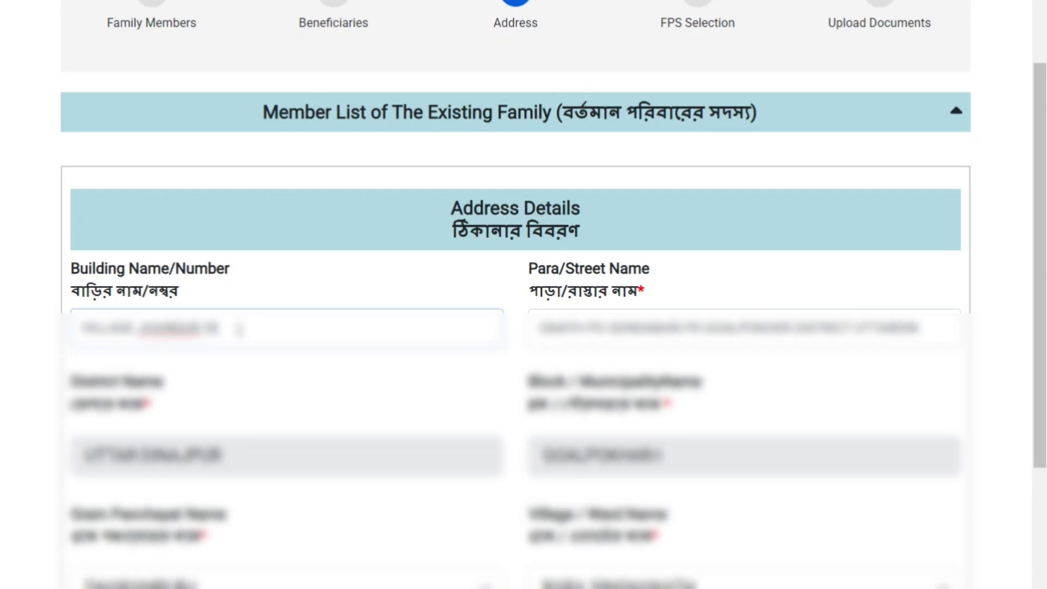
left_click_drag(238, 329, 62, 353)
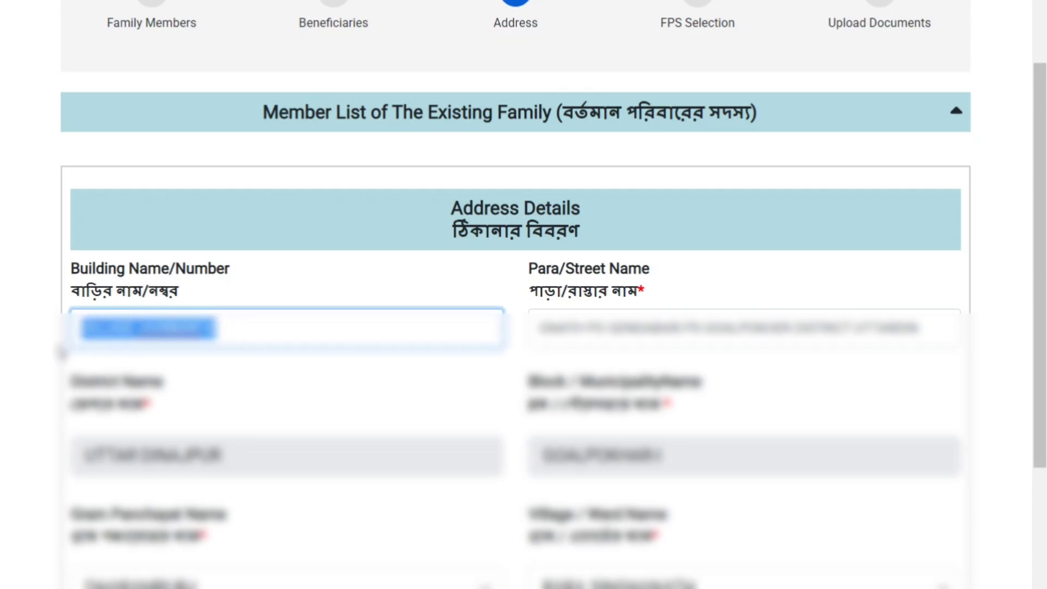
key("BackSpace")
type("V")
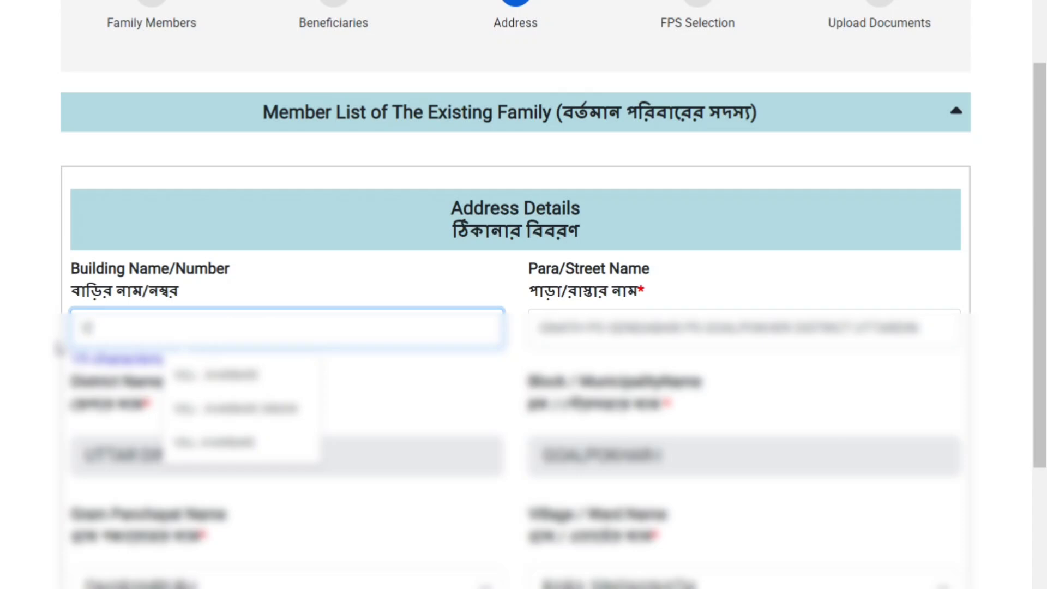
left_click(250, 376)
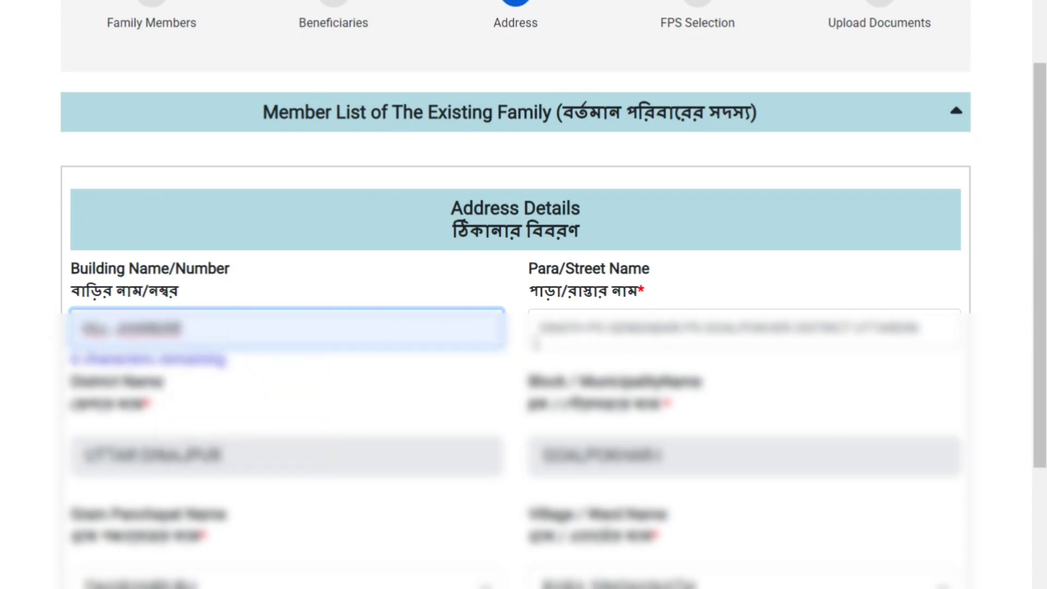
Replace the para/street name with the saved entry giving the post office and police station
left_click_drag(537, 328, 929, 308)
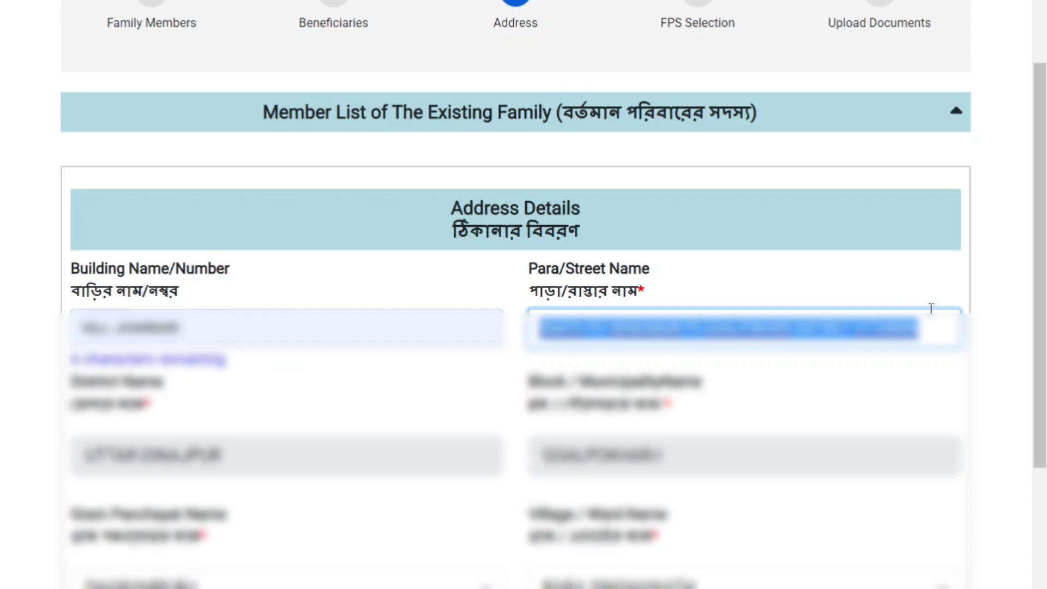
key("BackSpace")
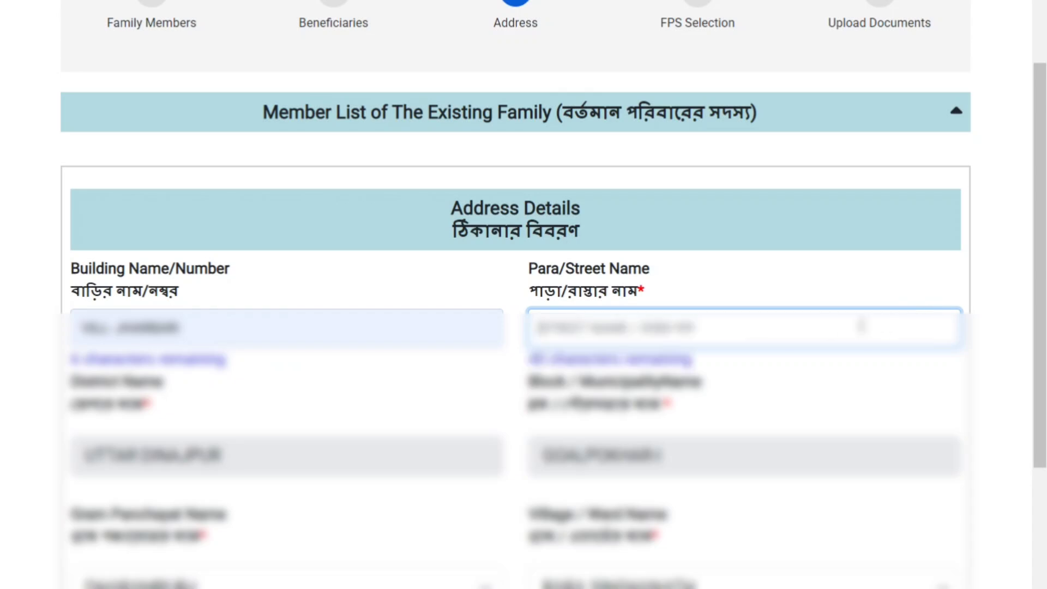
left_click(820, 331)
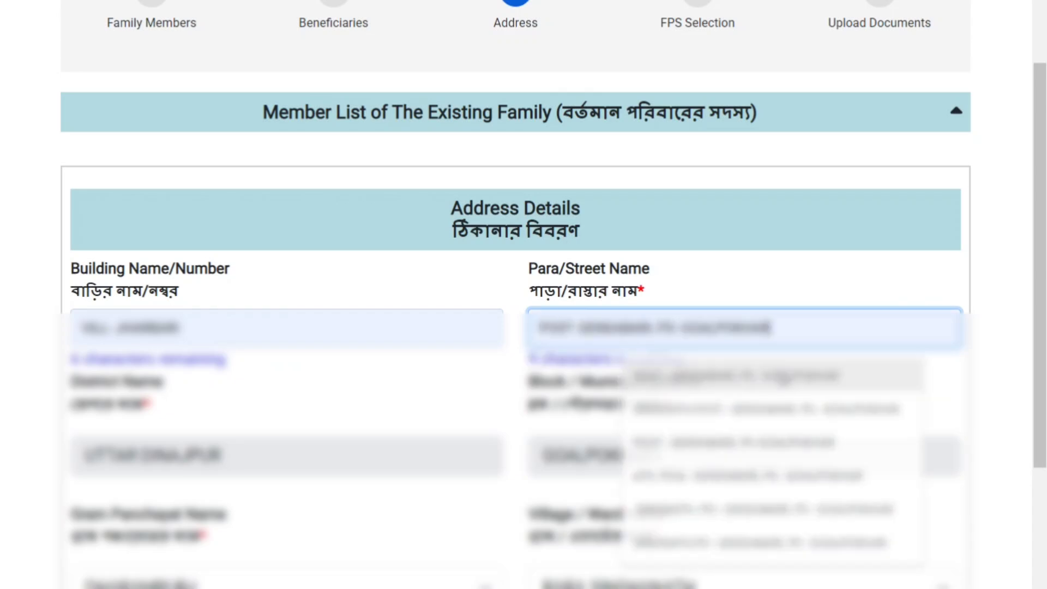
left_click(785, 374)
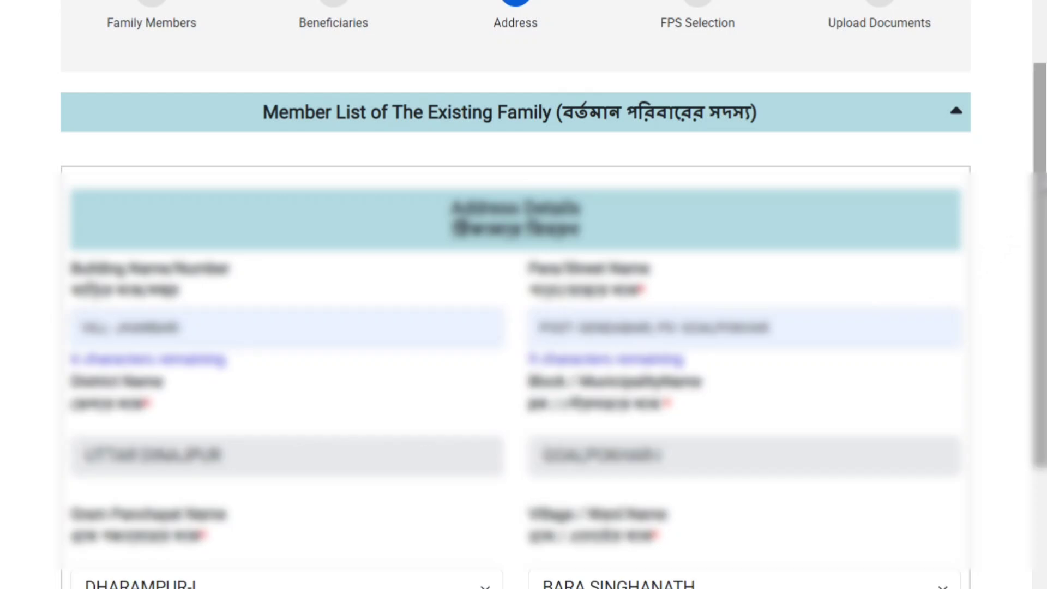
Choose the applicant's post office beside the PIN code in the address details
scroll(353, 560, "down", 2)
scroll(515, 295, "down", 1)
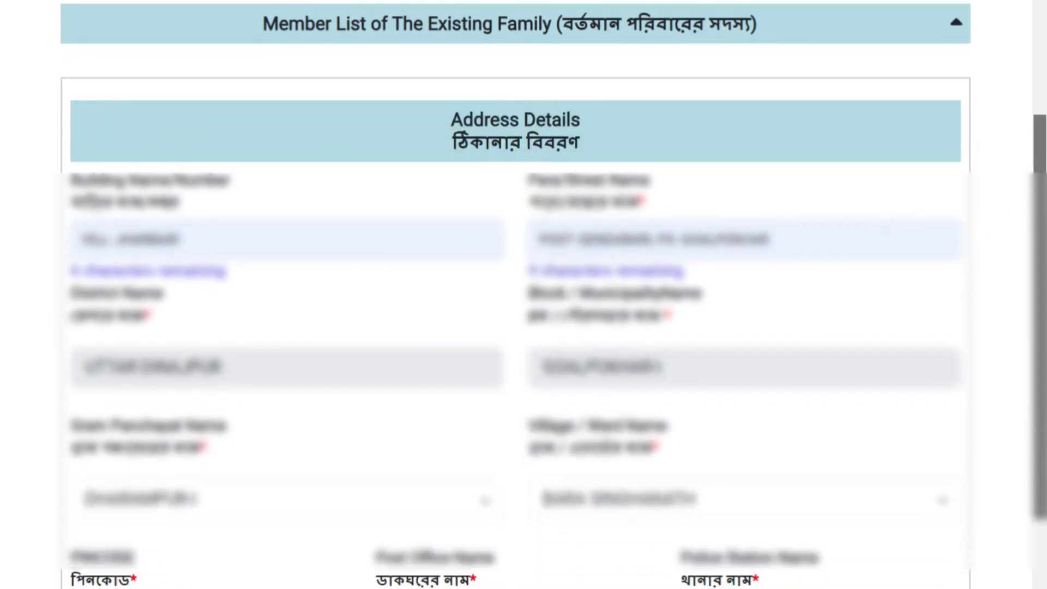
scroll(462, 465, "down", 2)
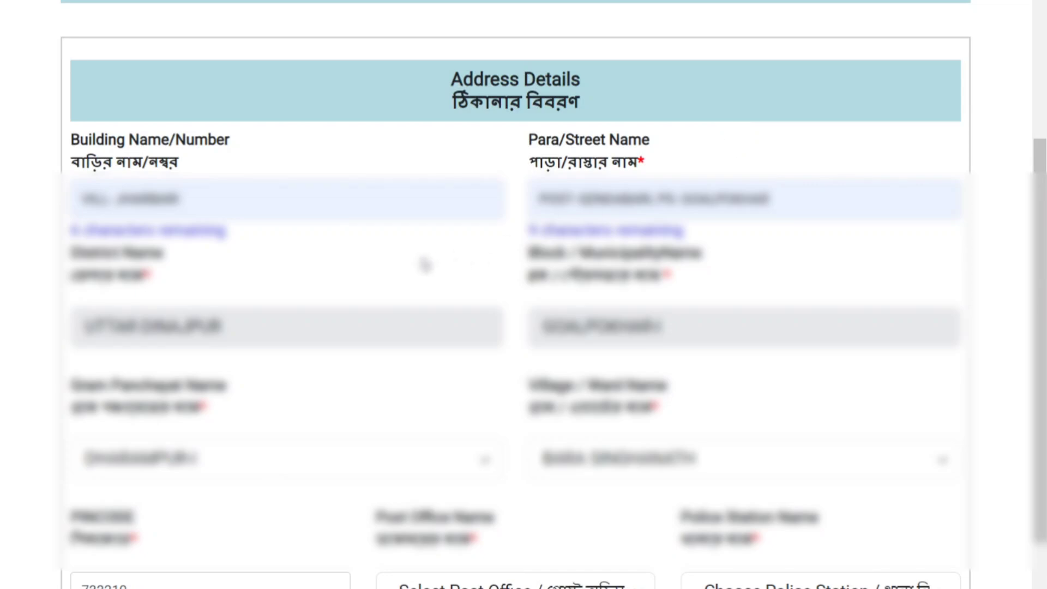
left_click(515, 584)
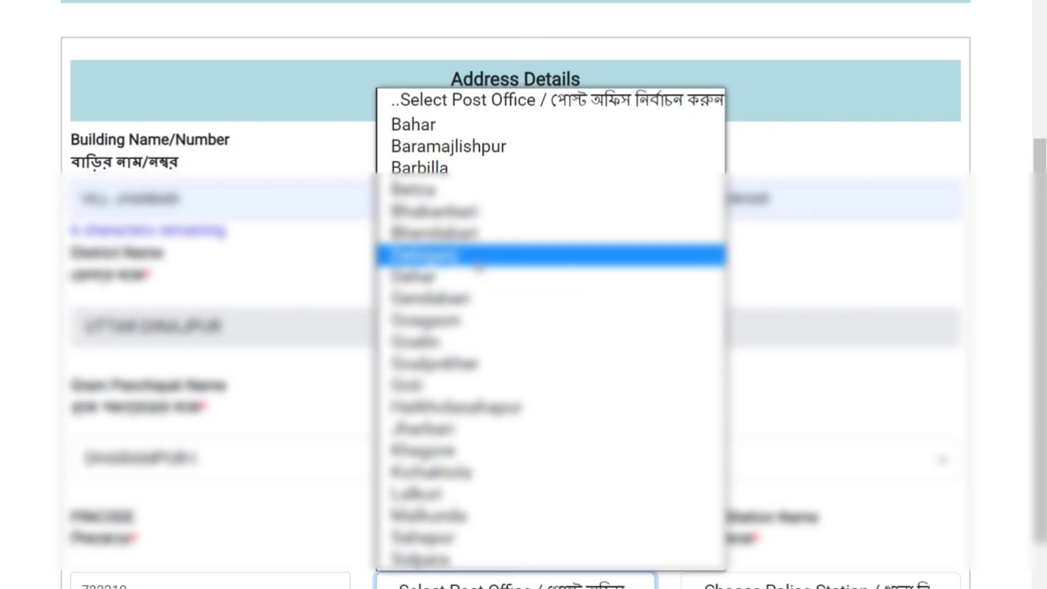
key("g")
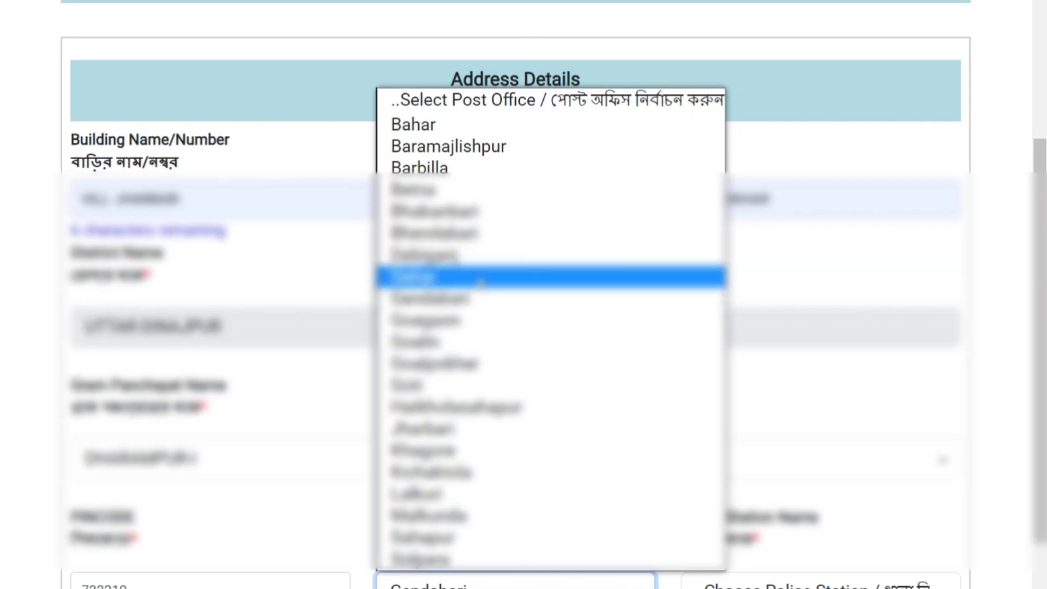
left_click(478, 298)
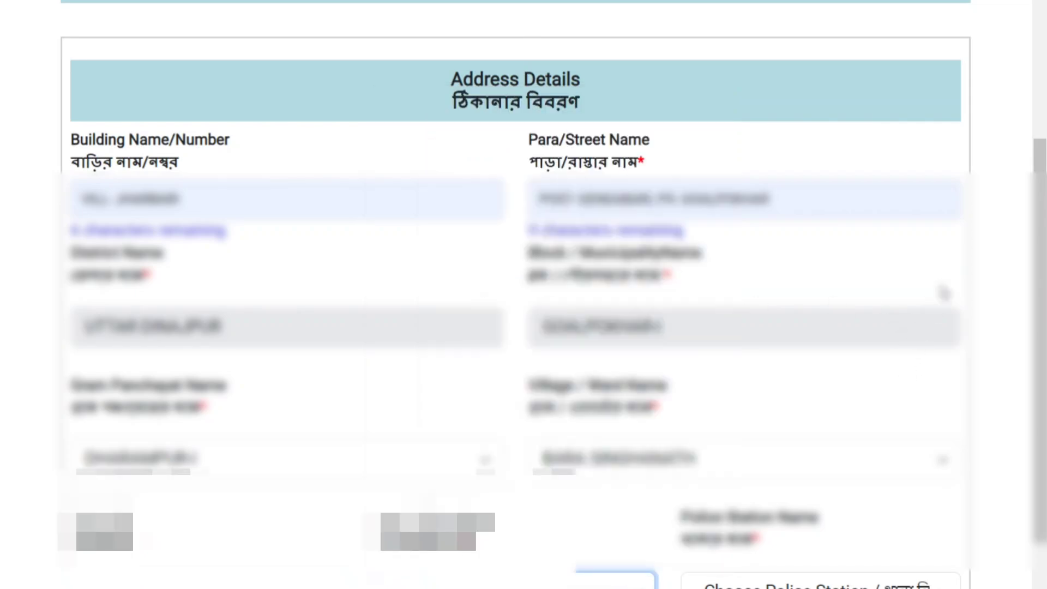
Choose the applicant's police station in the address details and proceed to the file upload stage
scroll(1038, 235, "down", 1)
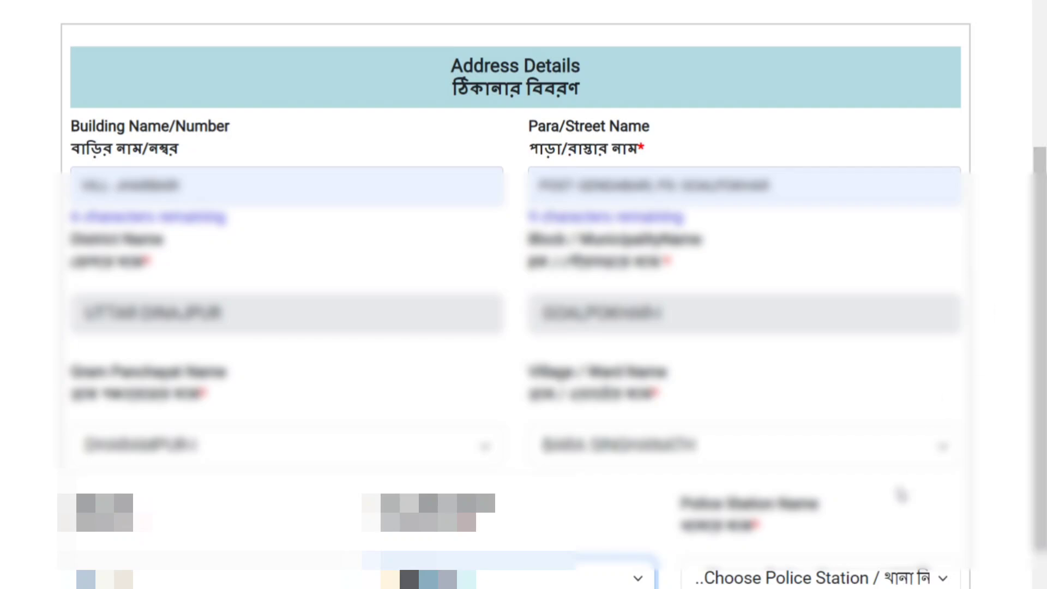
left_click(832, 580)
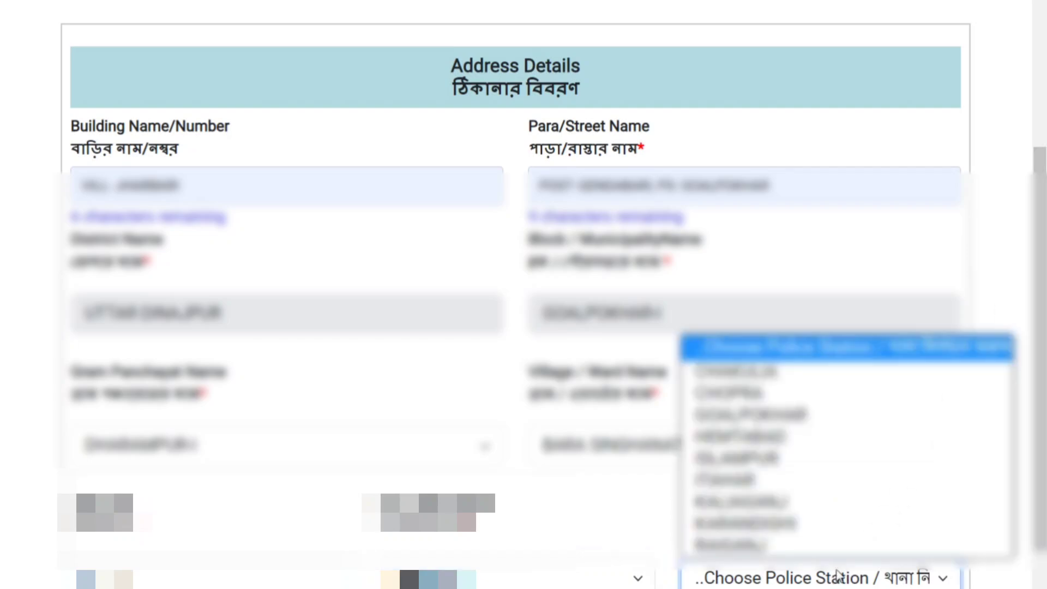
left_click(791, 426)
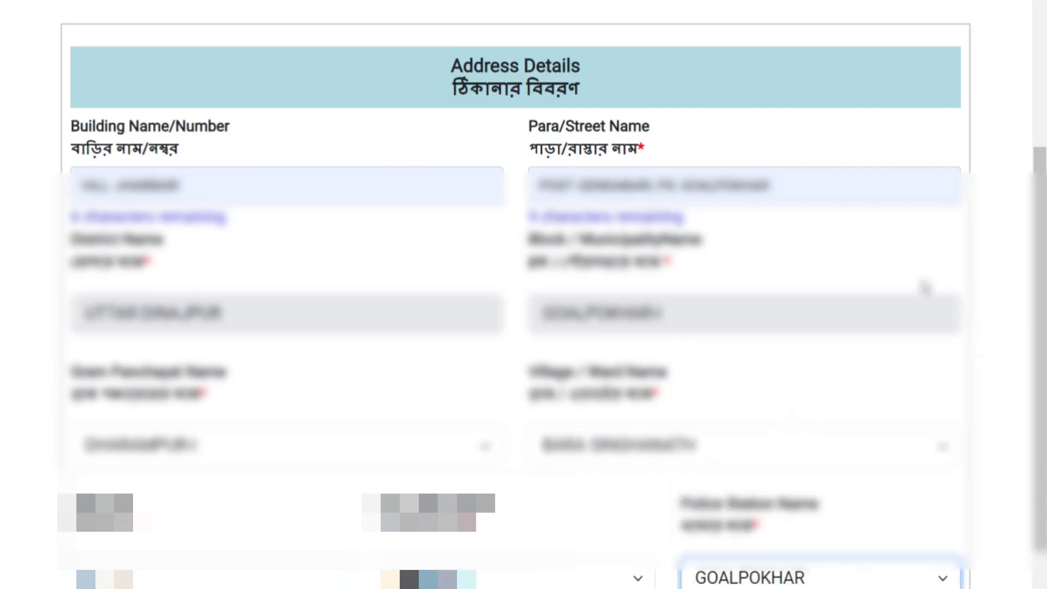
scroll(515, 295, "down", 1)
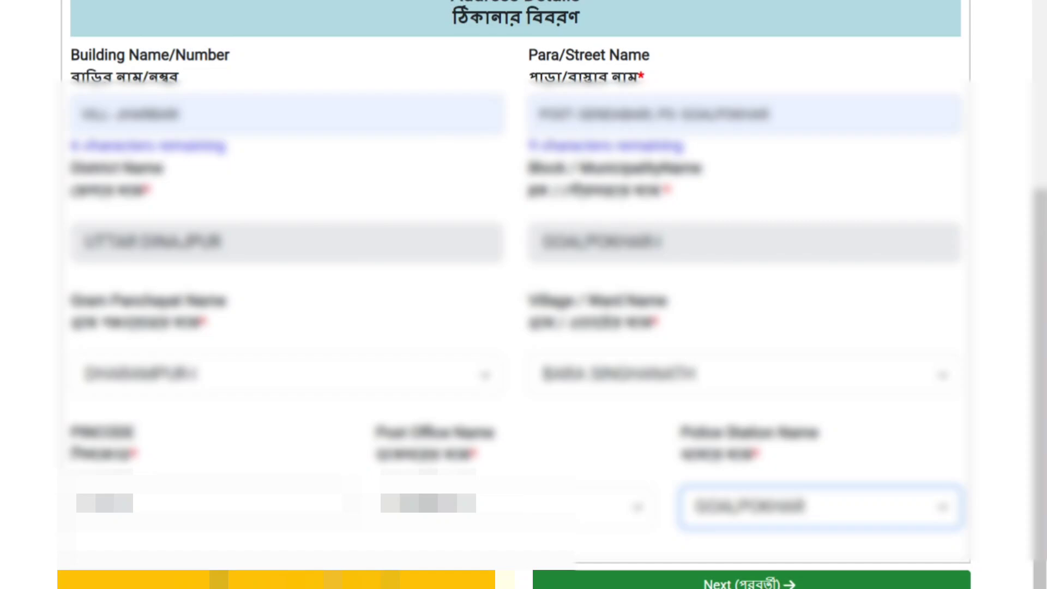
left_click(746, 580)
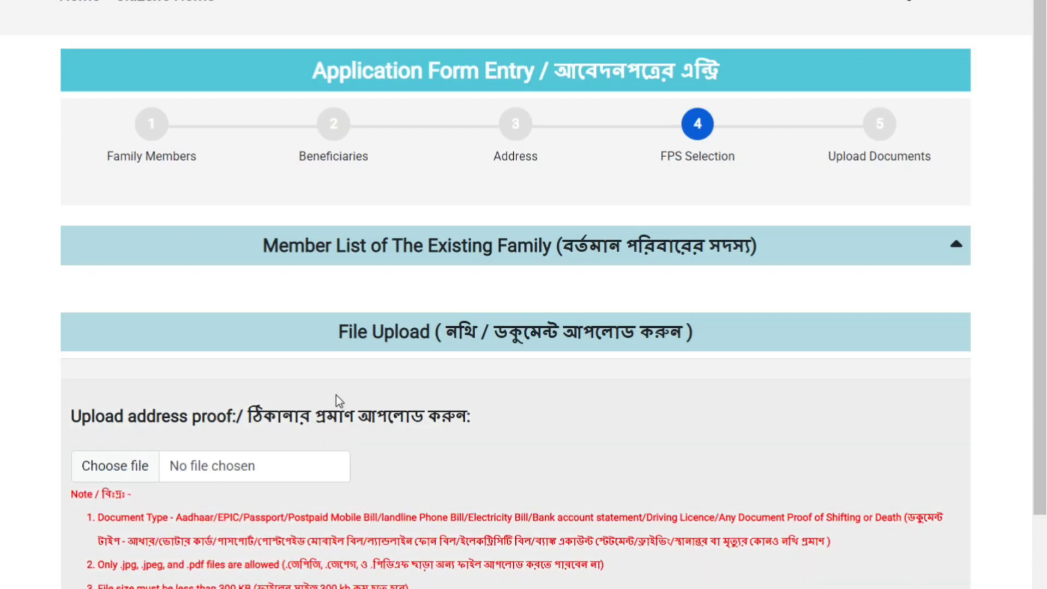
Attach AADHAR CARD.jpg as the address proof in the File Upload section
scroll(1043, 173, "down", 1)
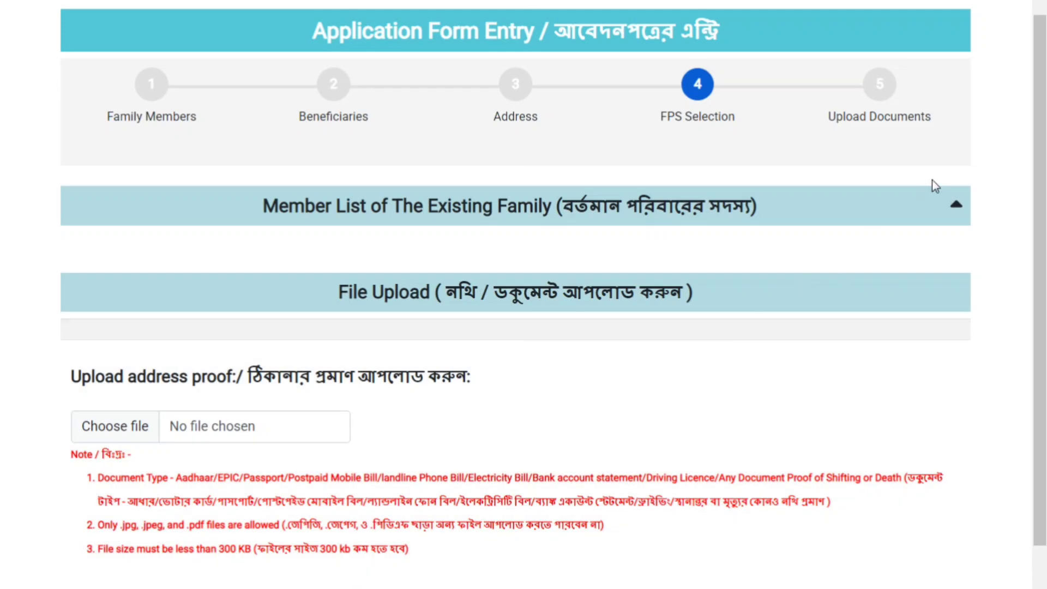
scroll(1039, 283, "down", 1)
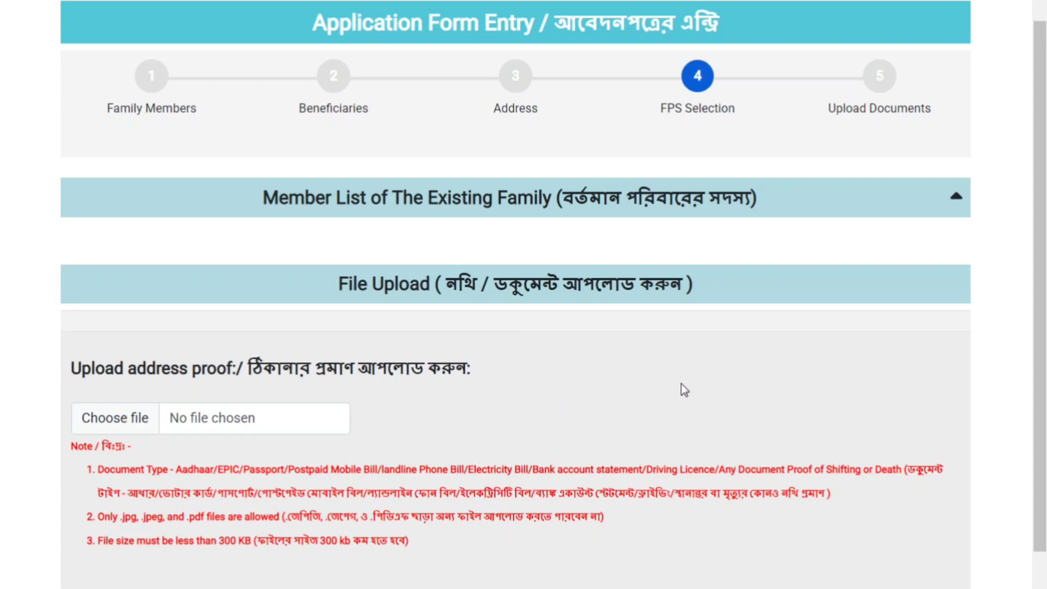
left_click(127, 427)
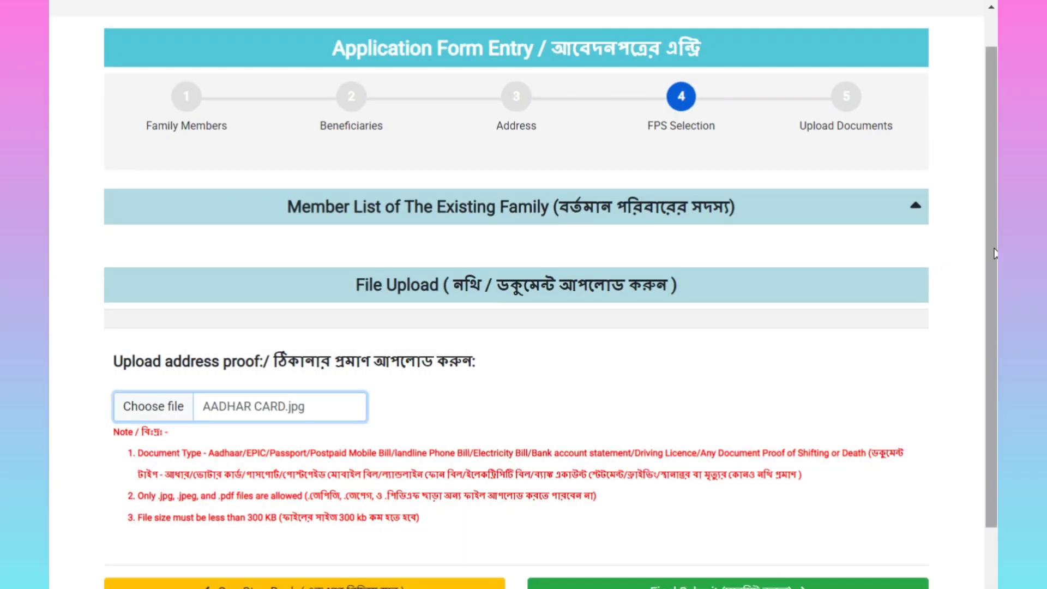
scroll(991, 256, "down", 1)
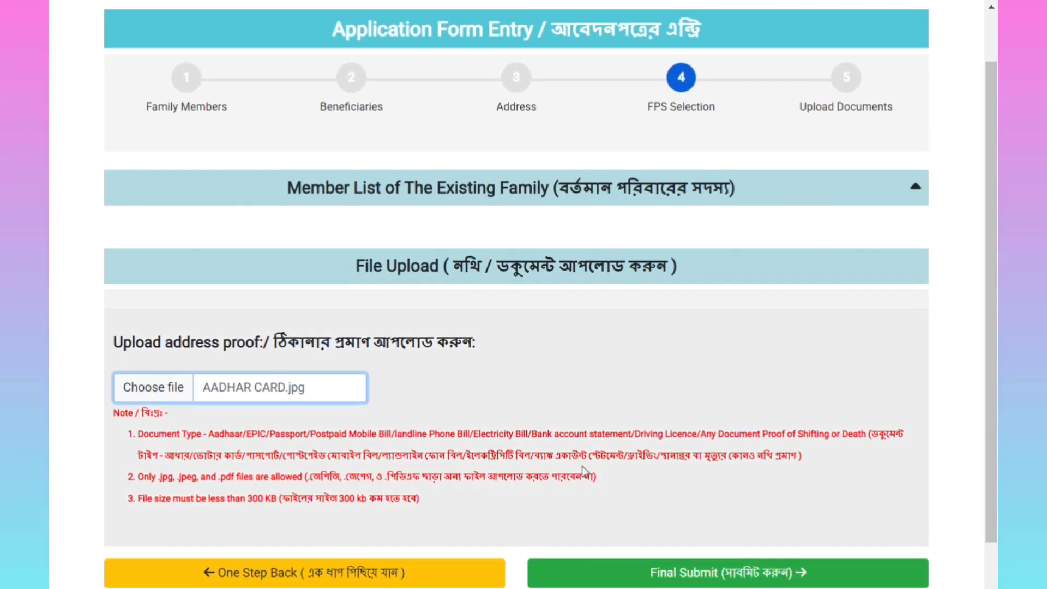